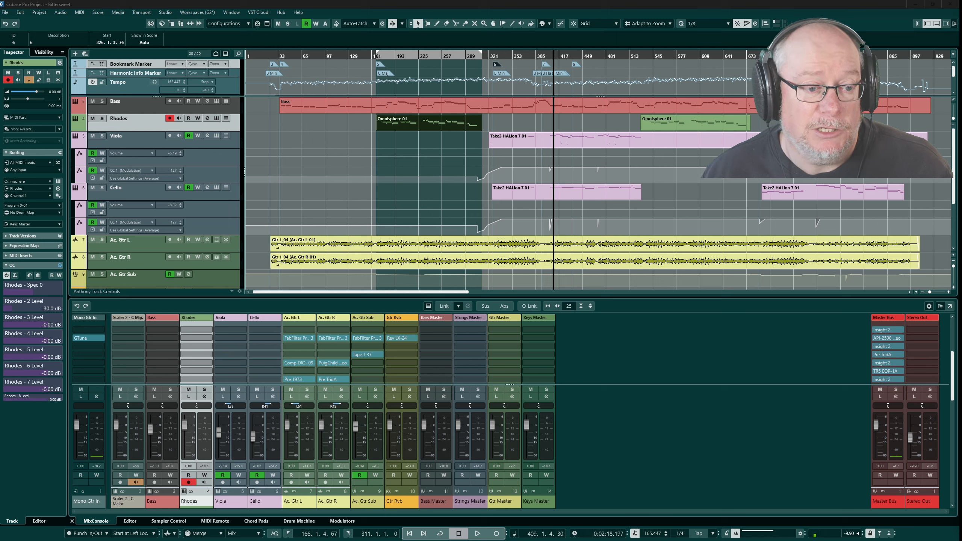
Step: Solo the Ac. Gtr Sub group and play the song from bar 35, adding the Bass track to the solo during playback
{"action": "left_click", "coordinate": [102, 275]}
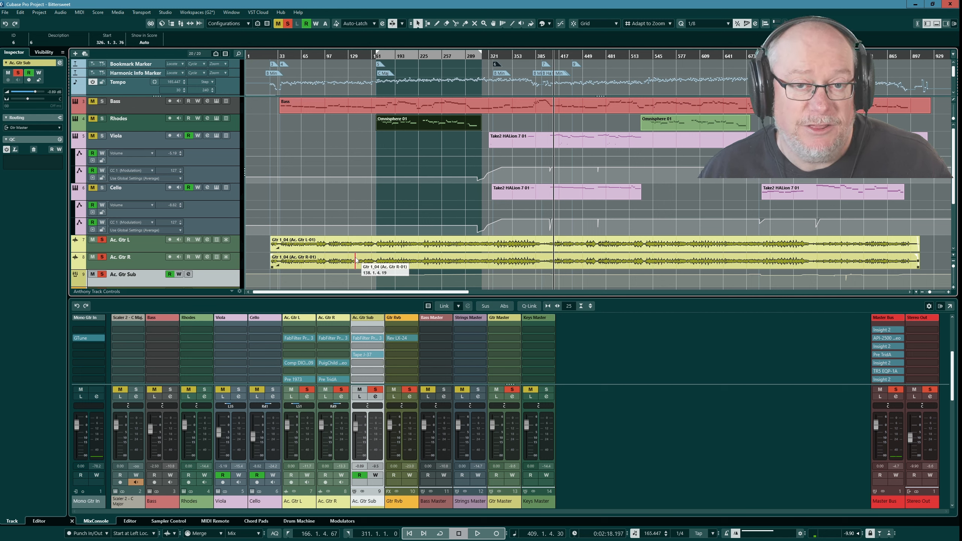
{"action": "key", "text": "KP_4"}
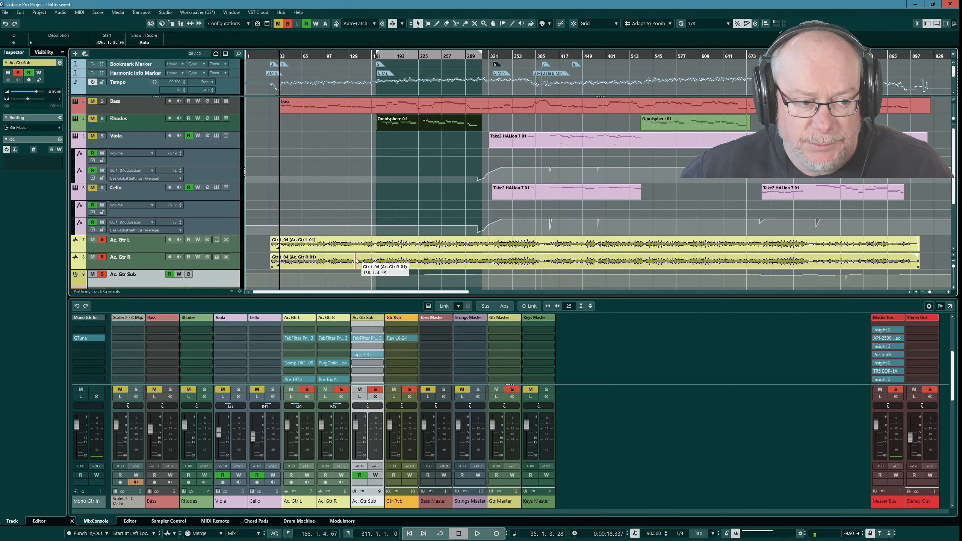
{"action": "key", "text": "space"}
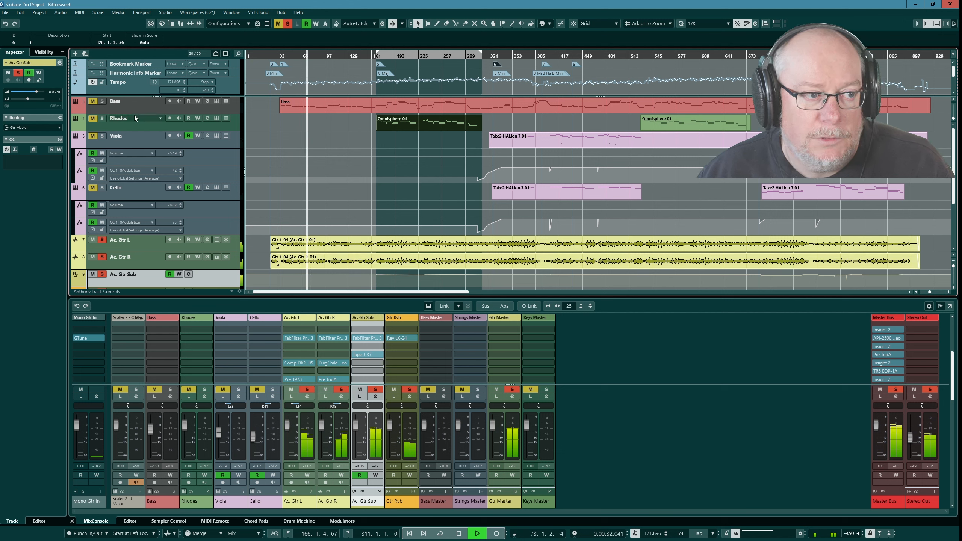
{"action": "left_click", "coordinate": [102, 101]}
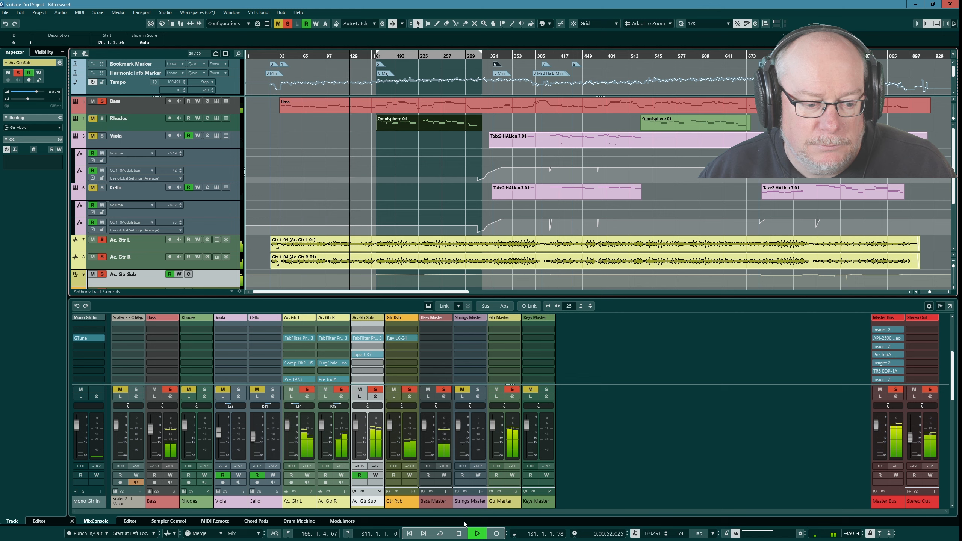
{"action": "left_click", "coordinate": [460, 533]}
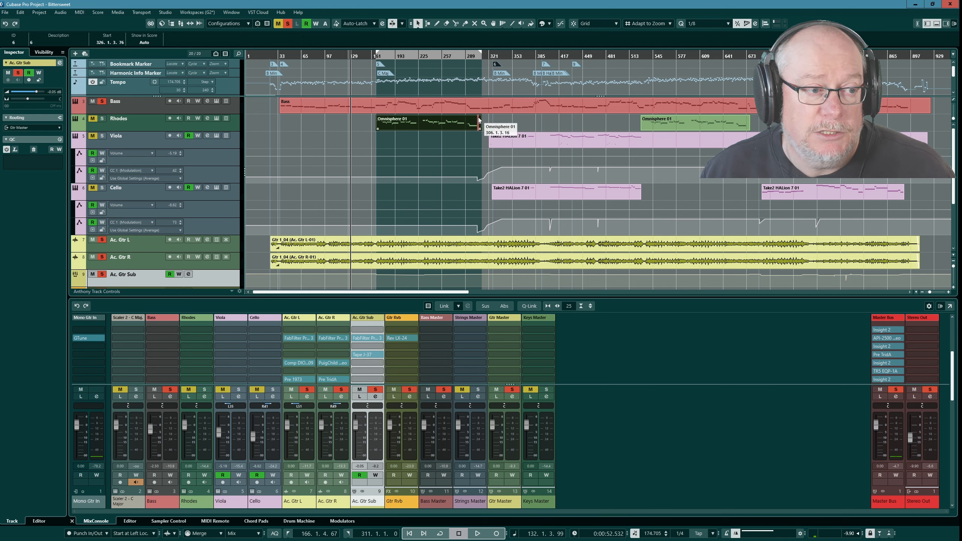
Step: Add the Rhodes track to the solo and audition the section starting at the left locator, bar 166
{"action": "key", "text": "KP_1"}
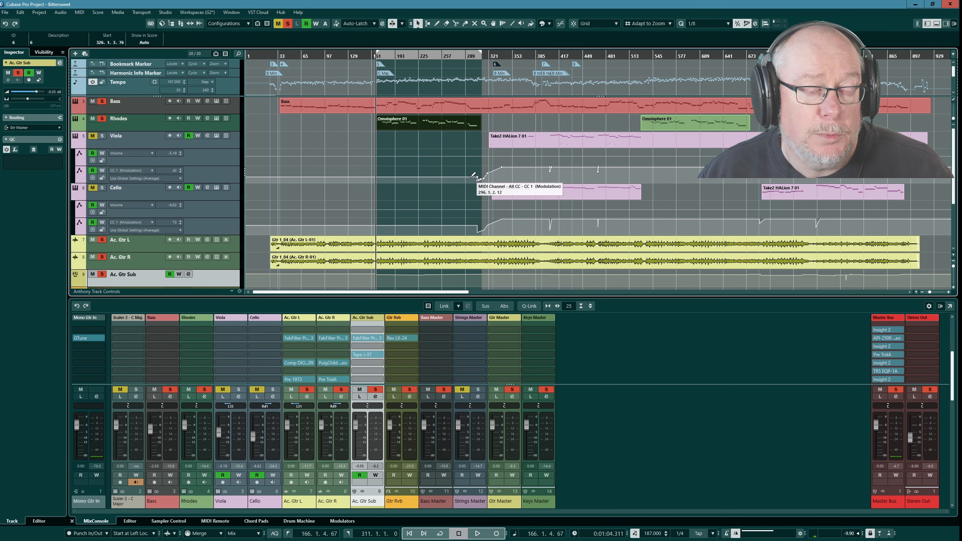
{"action": "key", "text": "space"}
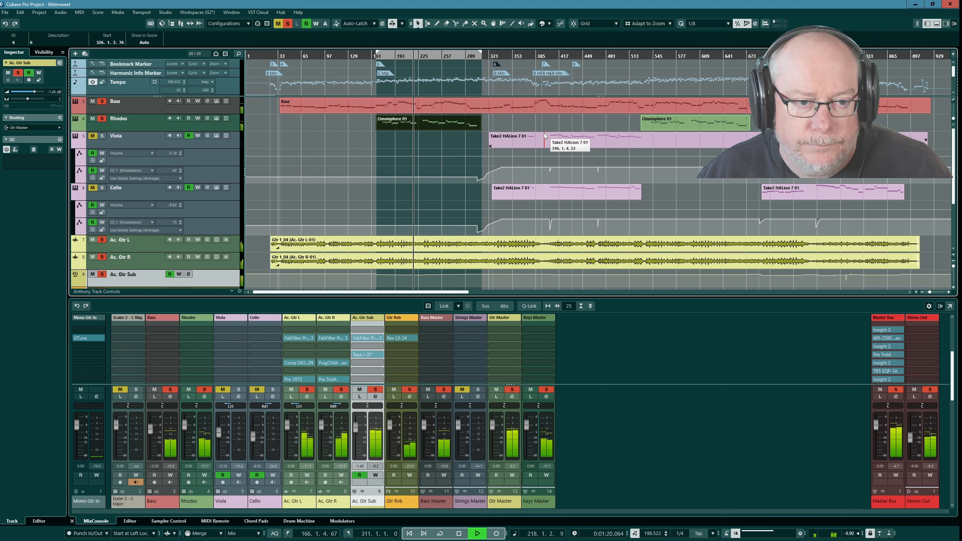
{"action": "key", "text": "space"}
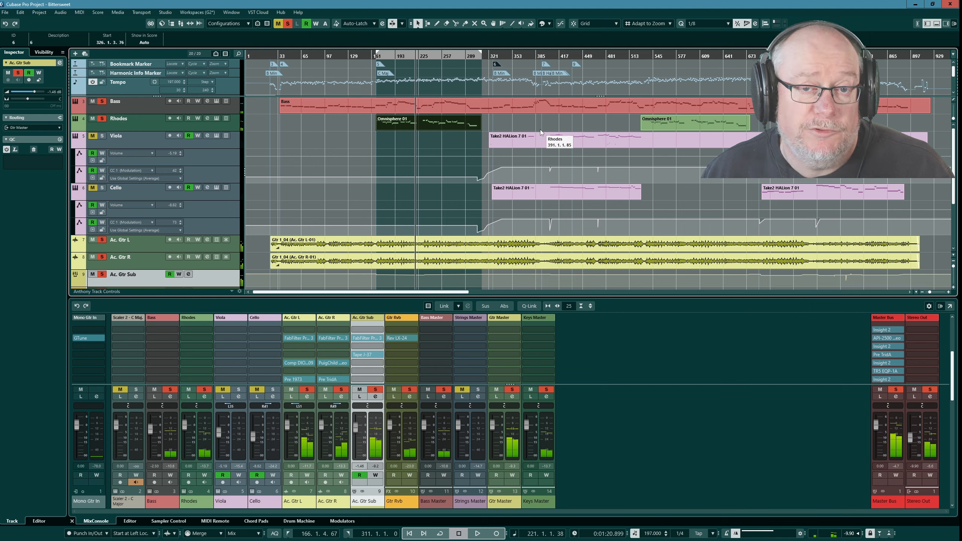
Step: Clear all solos and audition the full mix from bar 326, where the Viola and Cello enter
{"action": "key", "text": "KP_6"}
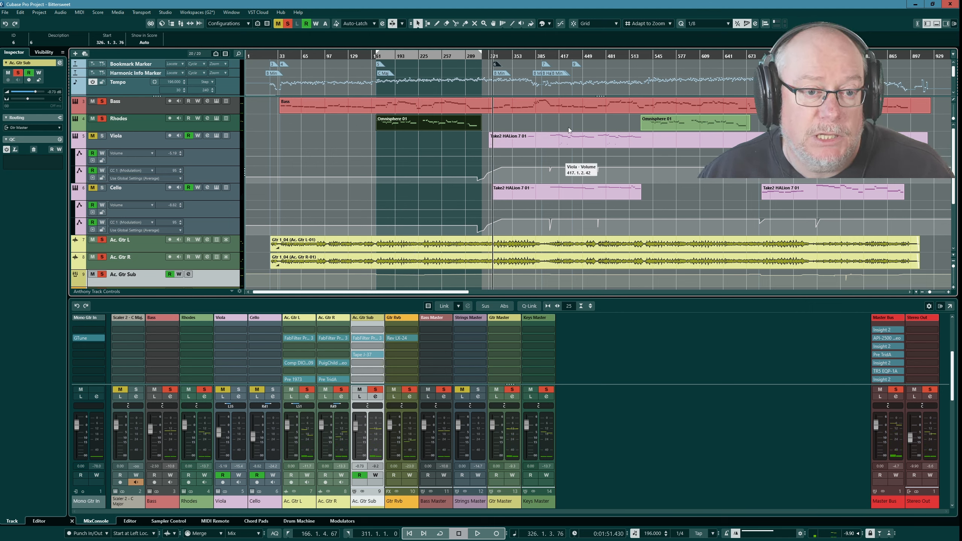
{"action": "left_click", "coordinate": [288, 24]}
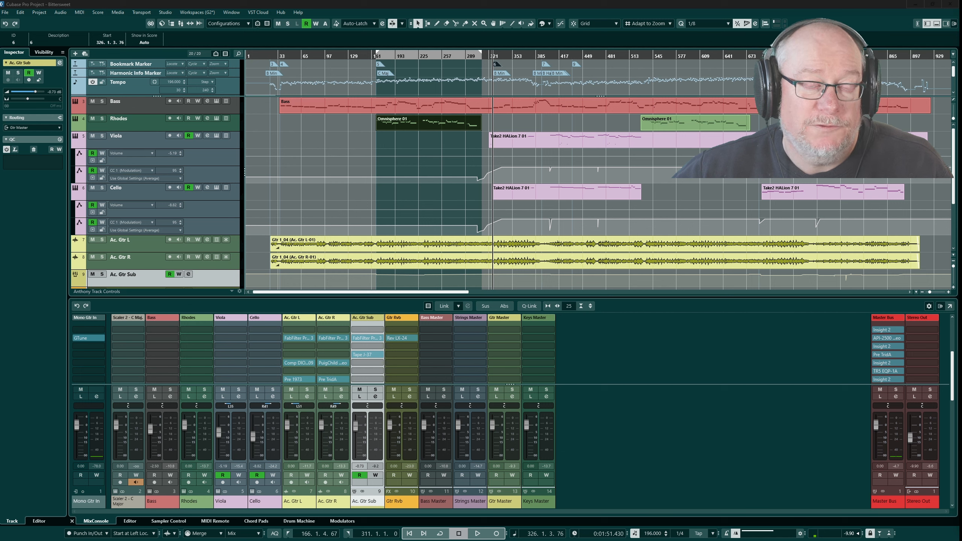
{"action": "left_click", "coordinate": [571, 249]}
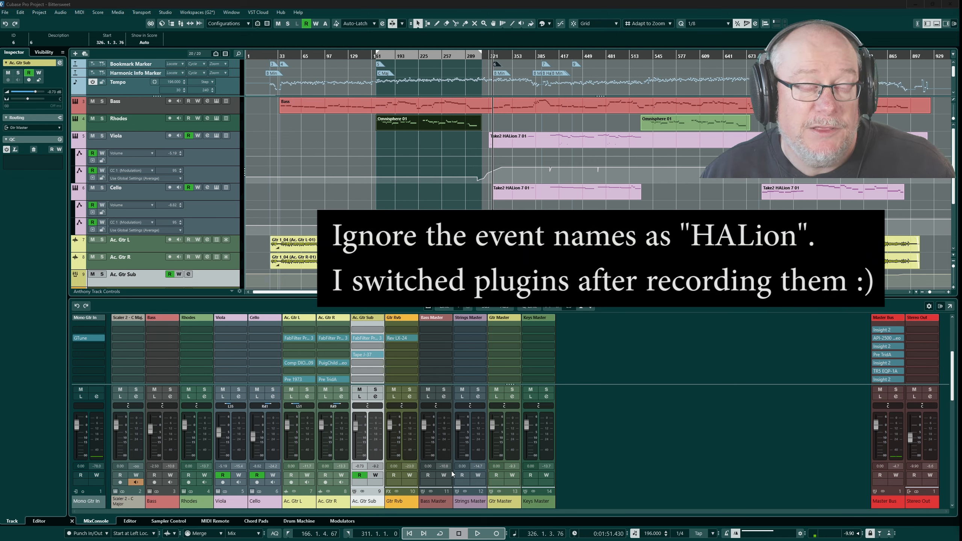
{"action": "left_click", "coordinate": [477, 534]}
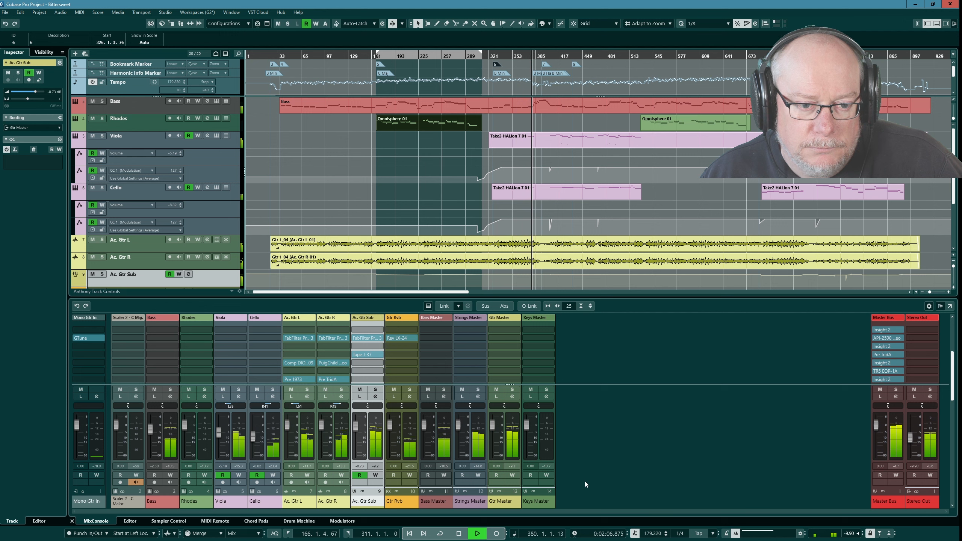
{"action": "left_click", "coordinate": [462, 534]}
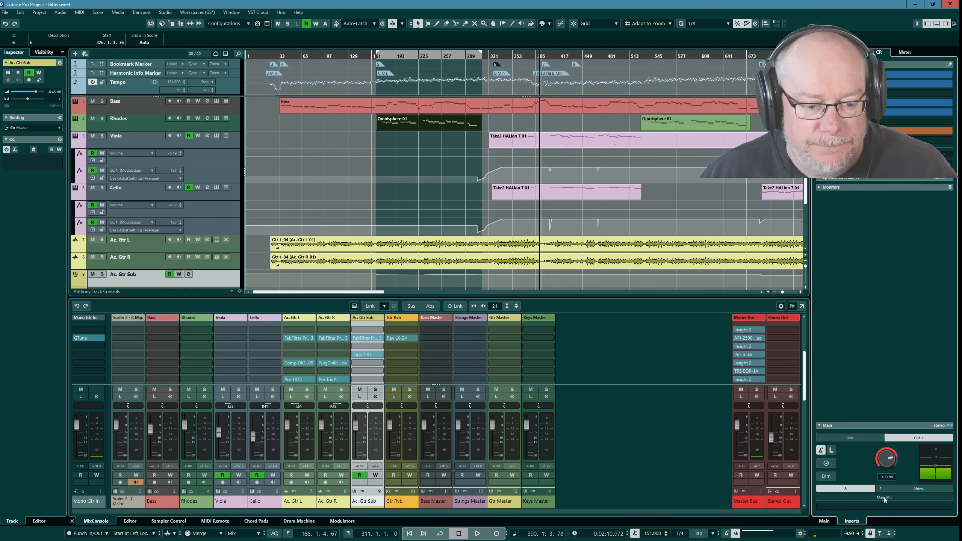
Step: Play a further stretch of the full mix from bar 390, stop, and hide the Control Room zone
{"action": "left_click", "coordinate": [479, 534]}
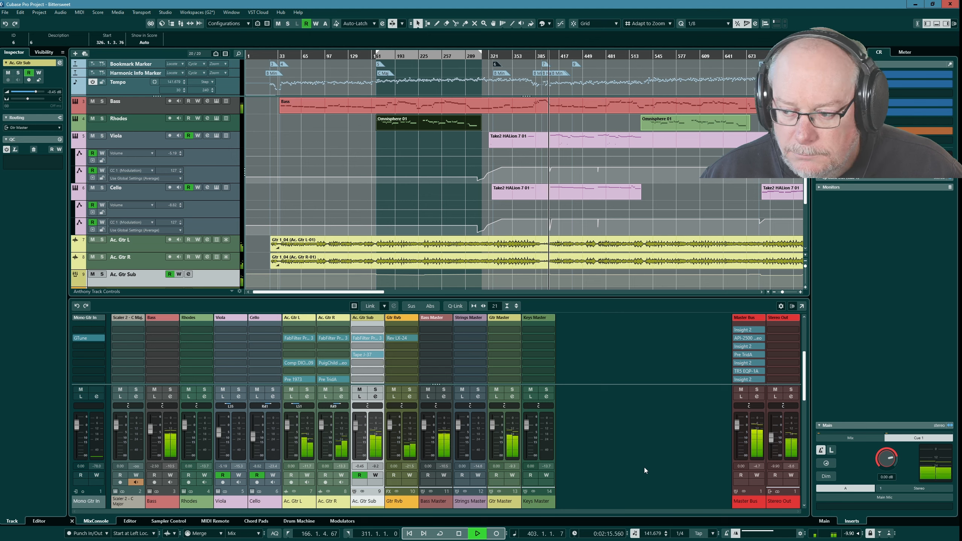
{"action": "left_click", "coordinate": [460, 534]}
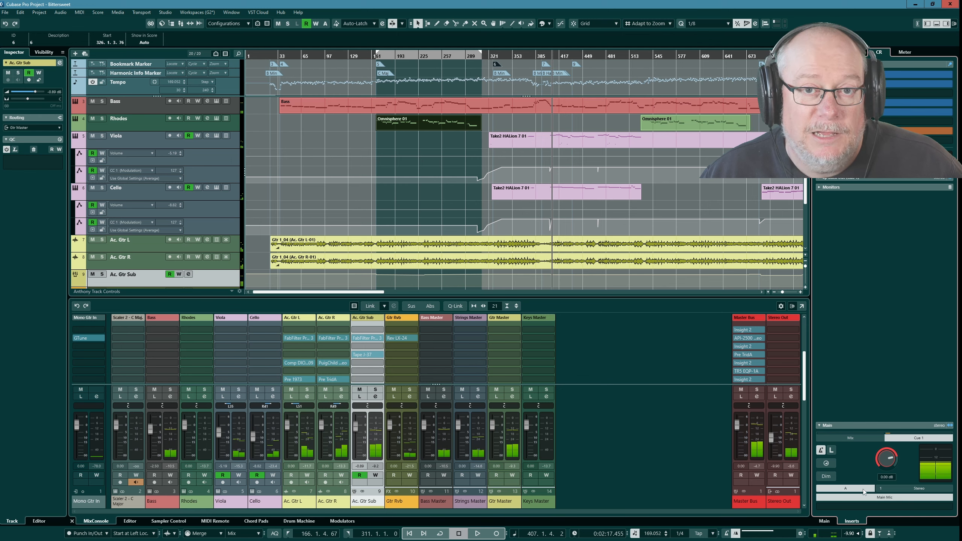
{"action": "left_click", "coordinate": [946, 23]}
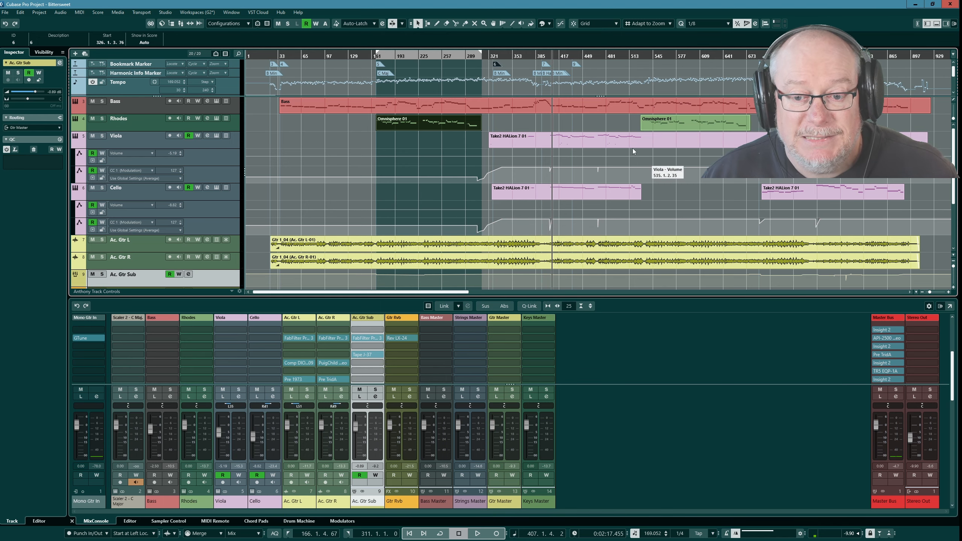
Step: Audition the volume dip automated on the Ac. Gtr Sub track by playing briefly from bar 807
{"action": "scroll", "coordinate": [895, 194], "scroll_direction": "up", "scroll_amount": 5}
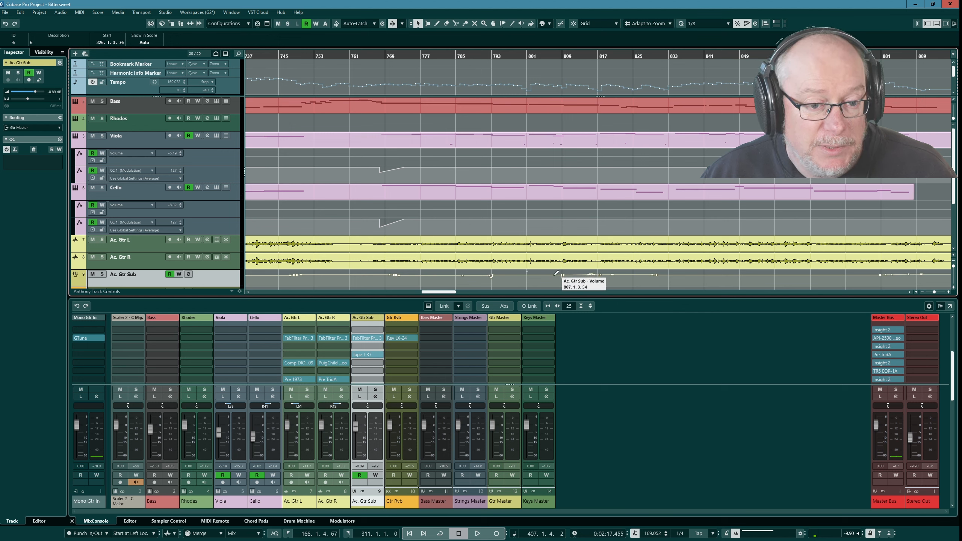
{"action": "left_click", "coordinate": [554, 57]}
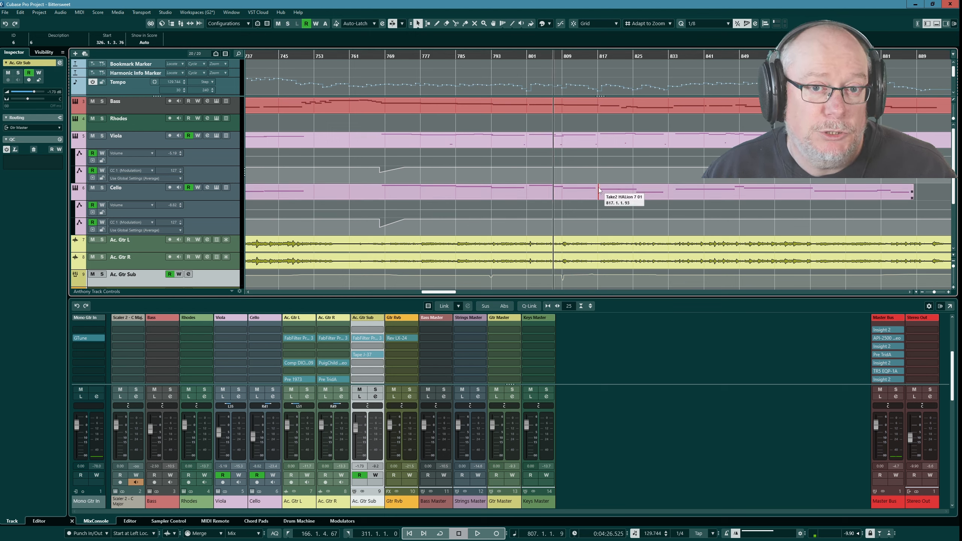
{"action": "key", "text": "space"}
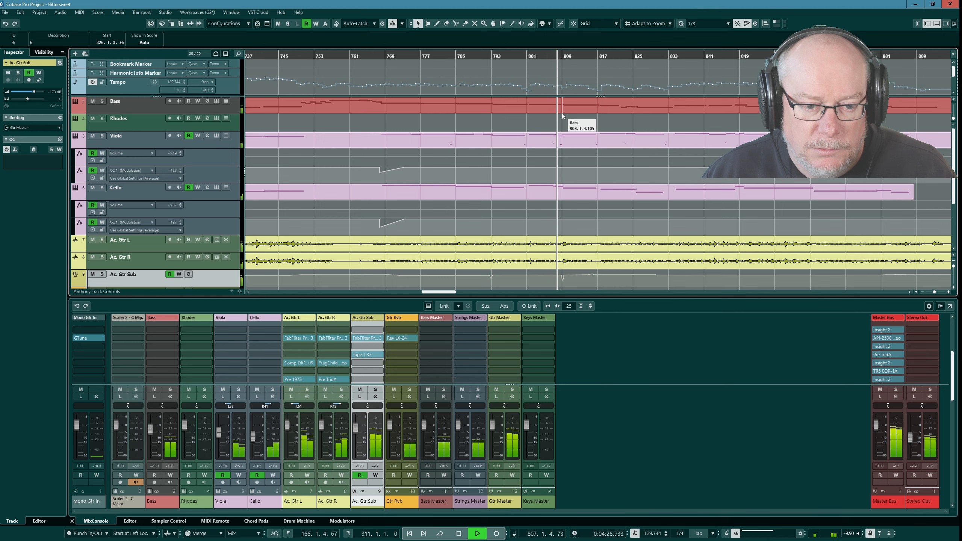
{"action": "key", "text": "space"}
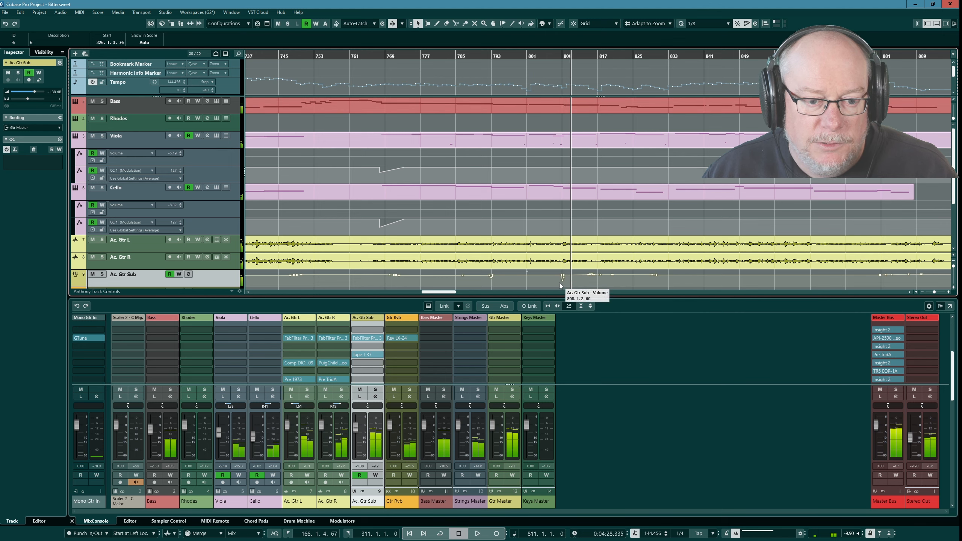
Step: Turn off automation reading on the Ac. Gtr Sub track and audition the passage from around bar 801
{"action": "left_click", "coordinate": [172, 275]}
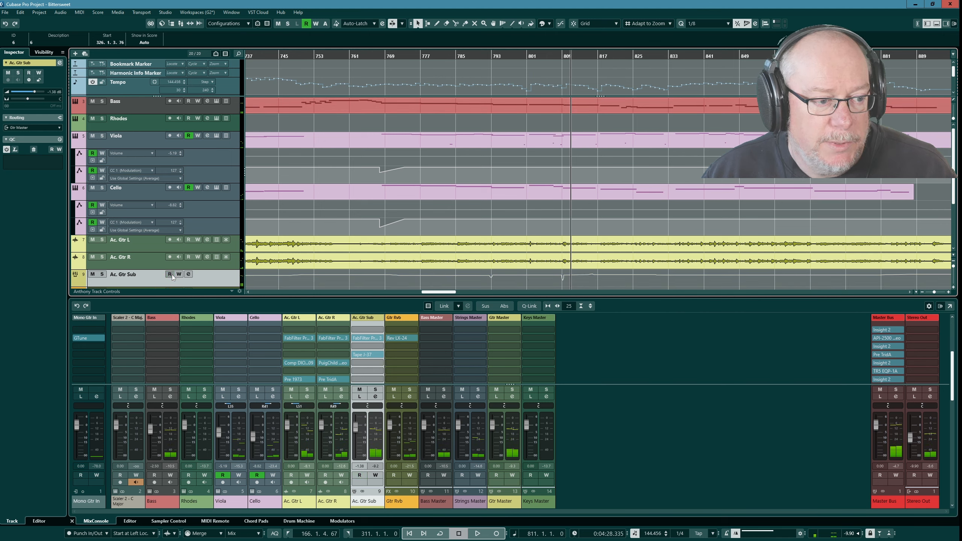
{"action": "left_click", "coordinate": [530, 57]}
{"action": "key", "text": "space"}
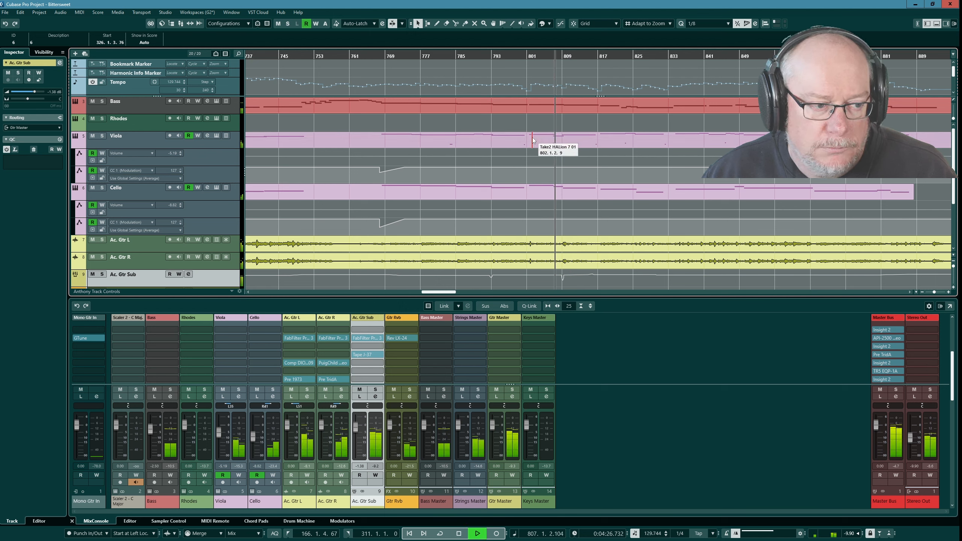
{"action": "key", "text": "space"}
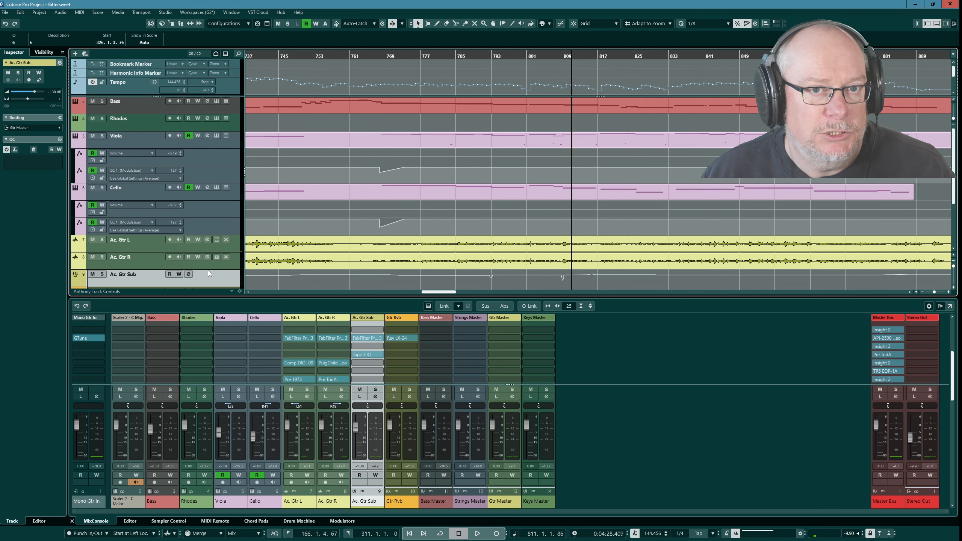
Step: Turn automation reading back on for the Ac. Gtr Sub track and audition the same passage leading into bar 809
{"action": "left_click", "coordinate": [167, 275]}
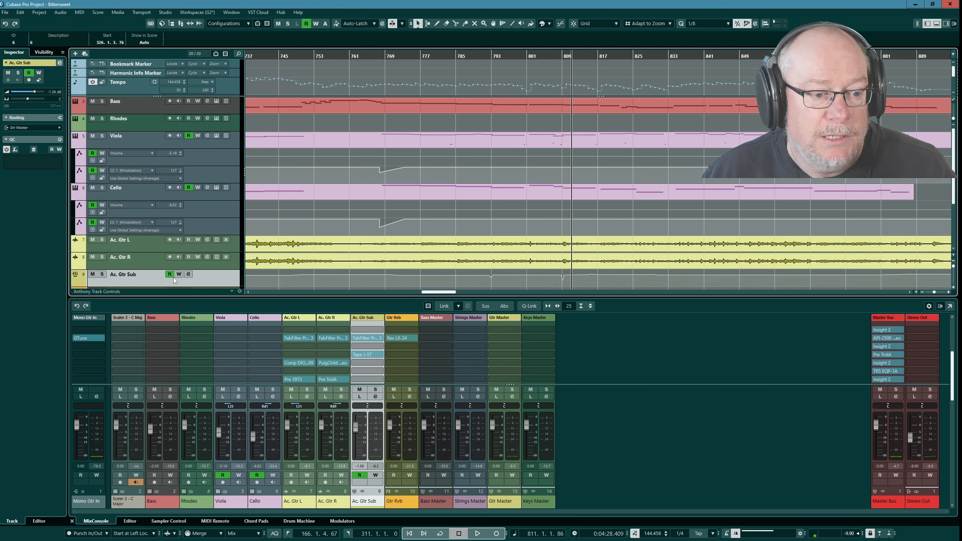
{"action": "left_click", "coordinate": [540, 56]}
{"action": "key", "text": "space"}
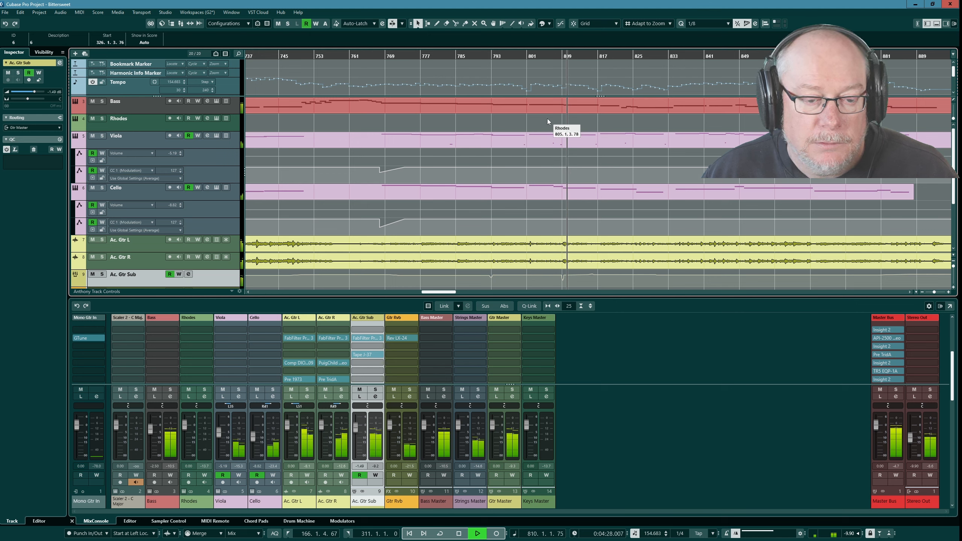
{"action": "key", "text": "space"}
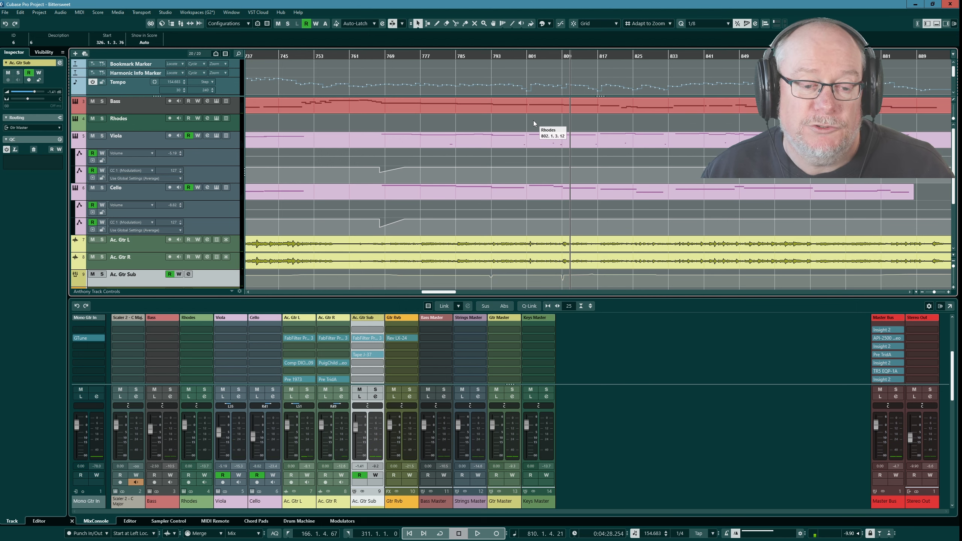
Step: Solo the Ac. Gtr Sub group and enlarge the MixConsole area to show more of the channel insert racks
{"action": "key", "text": "shift+f"}
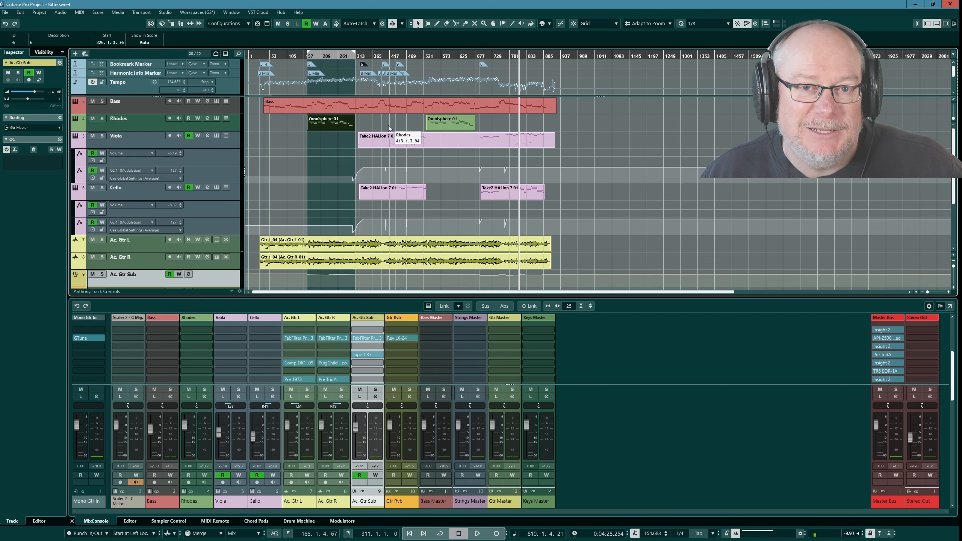
{"action": "scroll", "coordinate": [323, 131], "scroll_direction": "up", "scroll_amount": 4, "text": "ctrl"}
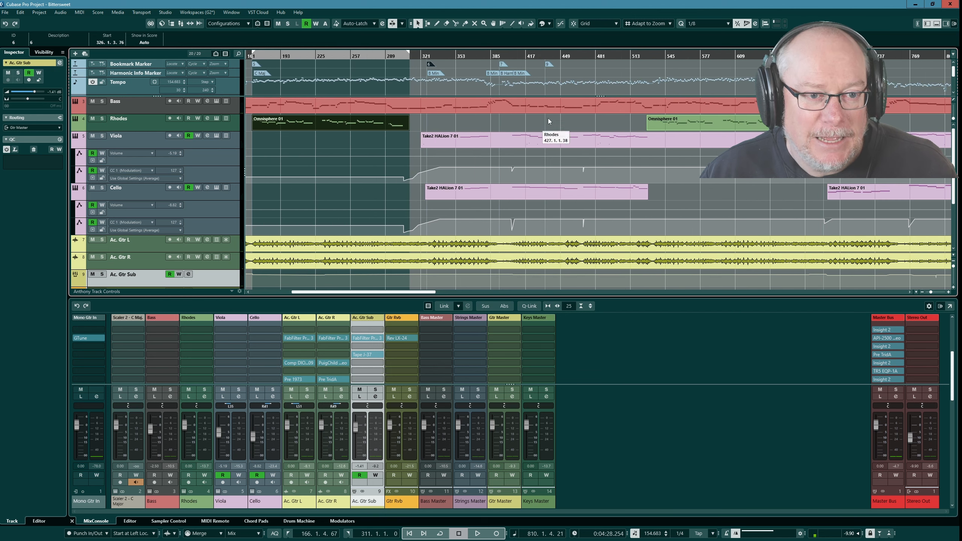
{"action": "scroll", "coordinate": [481, 111], "scroll_direction": "down", "scroll_amount": 4, "text": "ctrl"}
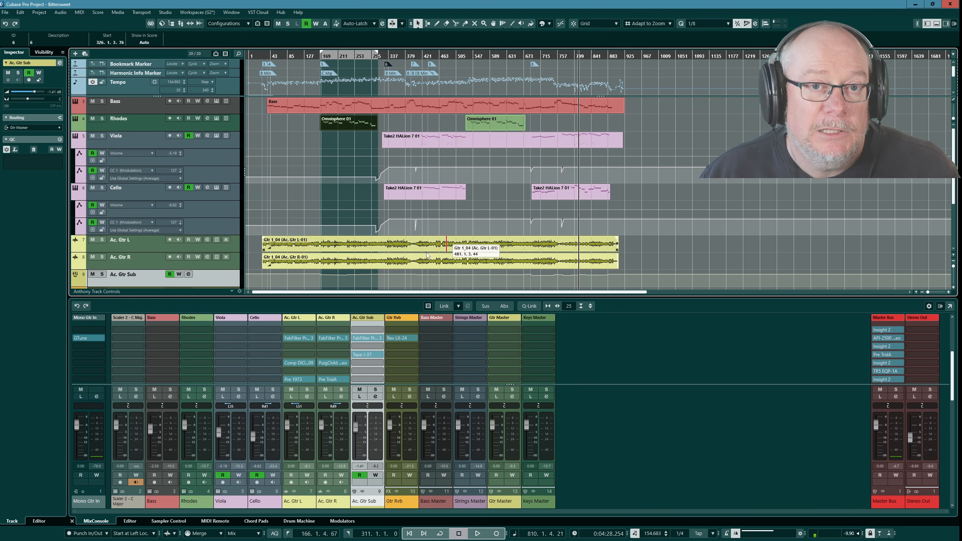
{"action": "scroll", "coordinate": [329, 351], "scroll_direction": "down", "scroll_amount": 3}
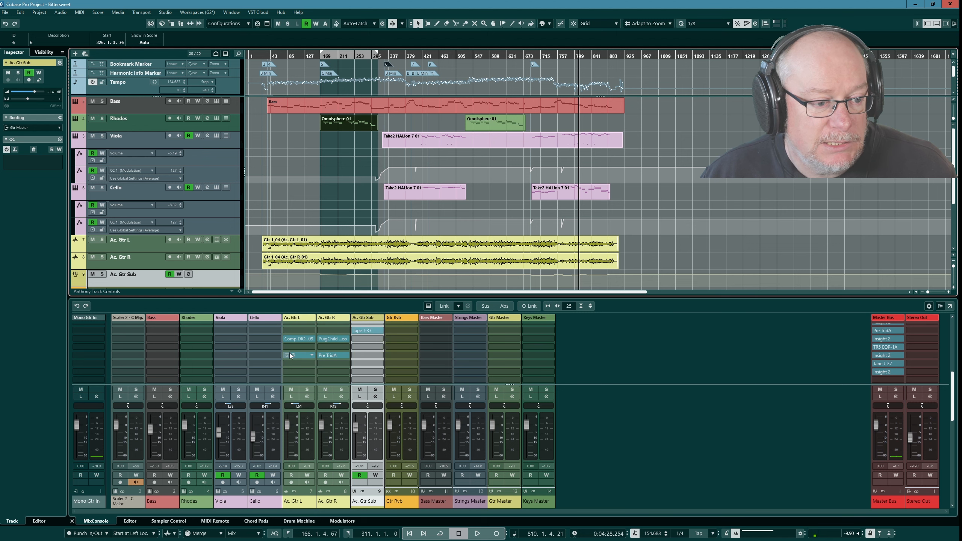
{"action": "left_click", "coordinate": [103, 274]}
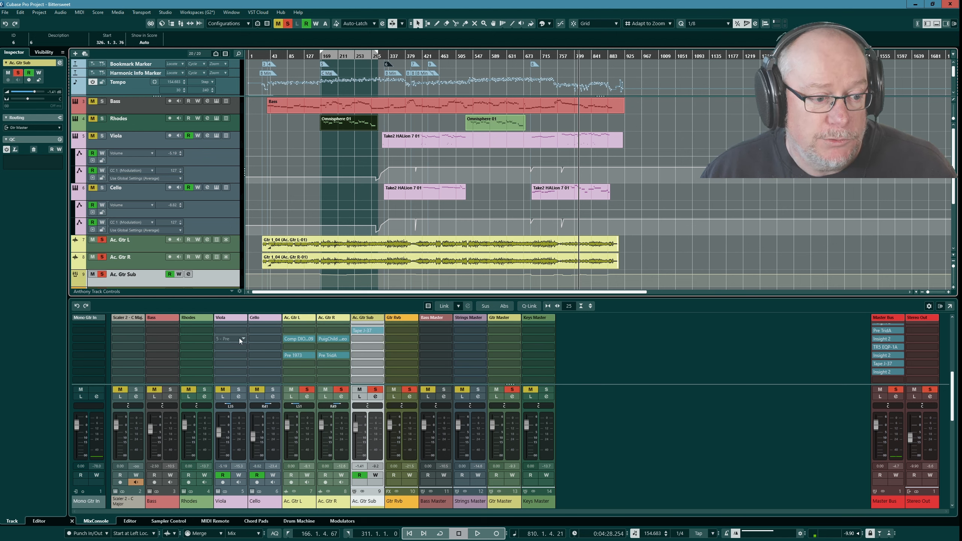
{"action": "left_click_drag", "start_coordinate": [301, 297], "coordinate": [302, 257]}
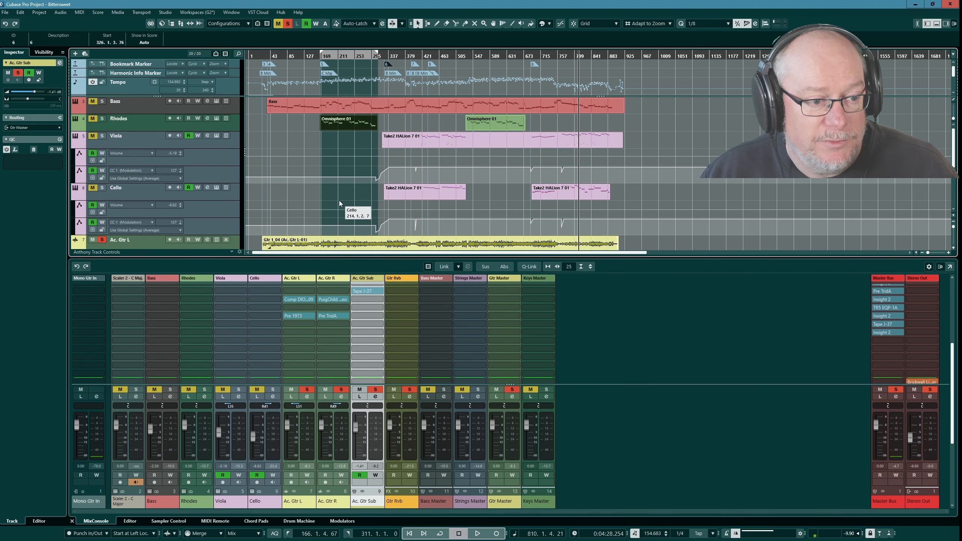
{"action": "scroll", "coordinate": [339, 200], "scroll_direction": "down", "scroll_amount": 3}
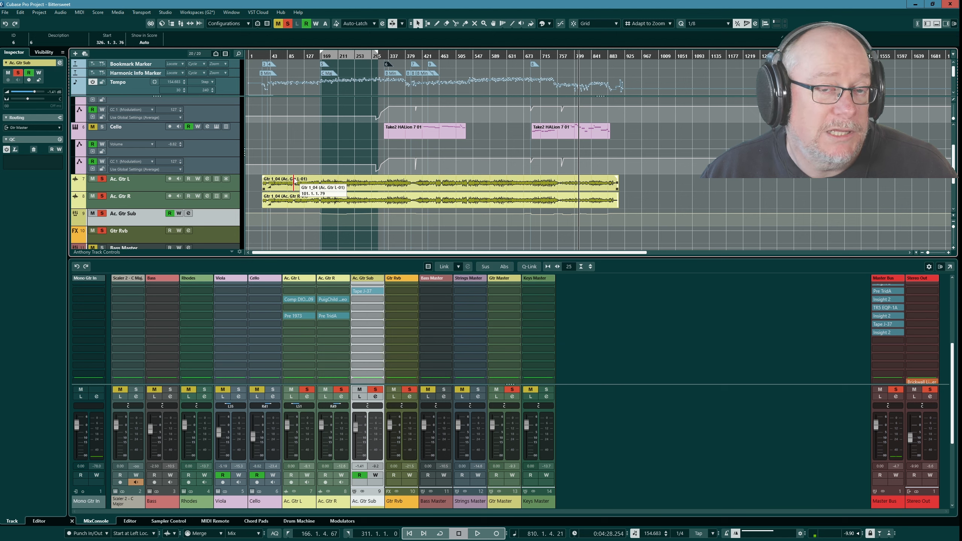
Step: Open the Pre 1973 and Comp DIODE-609 inserts of the Ac. Gtr L channel and arrange their windows side by side
{"action": "left_click", "coordinate": [303, 317]}
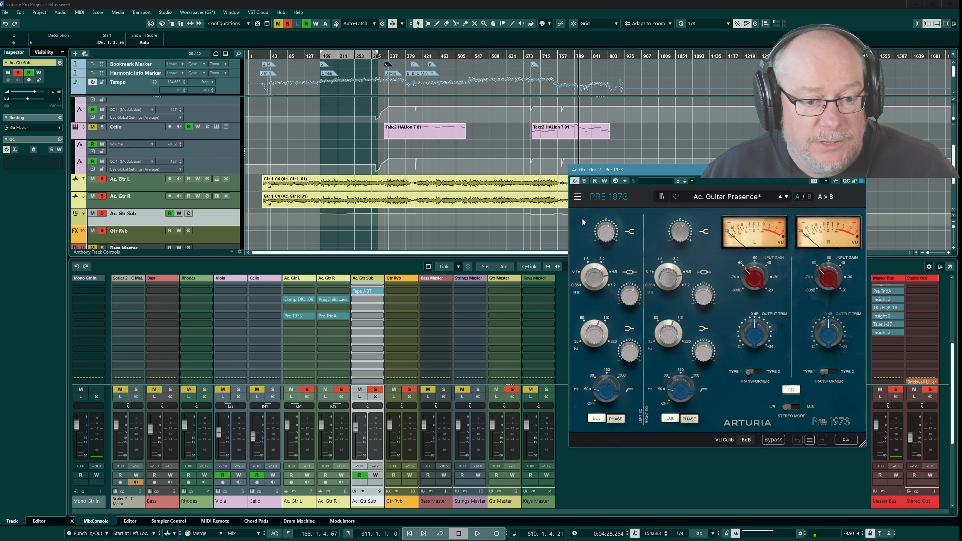
{"action": "left_click", "coordinate": [305, 300]}
{"action": "left_click_drag", "start_coordinate": [493, 147], "coordinate": [207, 269]}
{"action": "left_click_drag", "start_coordinate": [720, 169], "coordinate": [731, 175]}
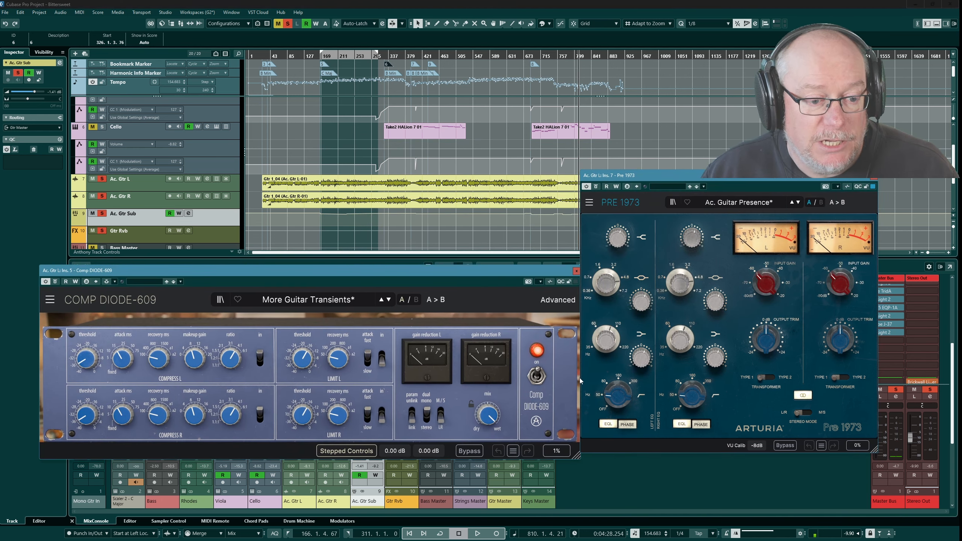
Step: Examine the Ac. Gtr R channel's PuigChild 670 and Pre TridA inserts side by side in place of the Ac. Gtr L plugins, and close them
{"action": "left_click", "coordinate": [576, 271]}
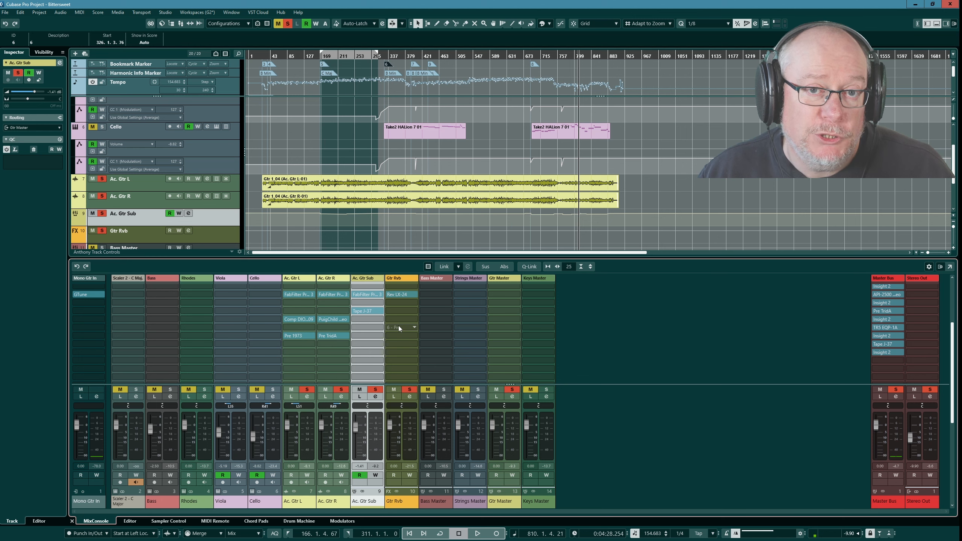
{"action": "left_click", "coordinate": [335, 319]}
{"action": "left_click", "coordinate": [335, 336]}
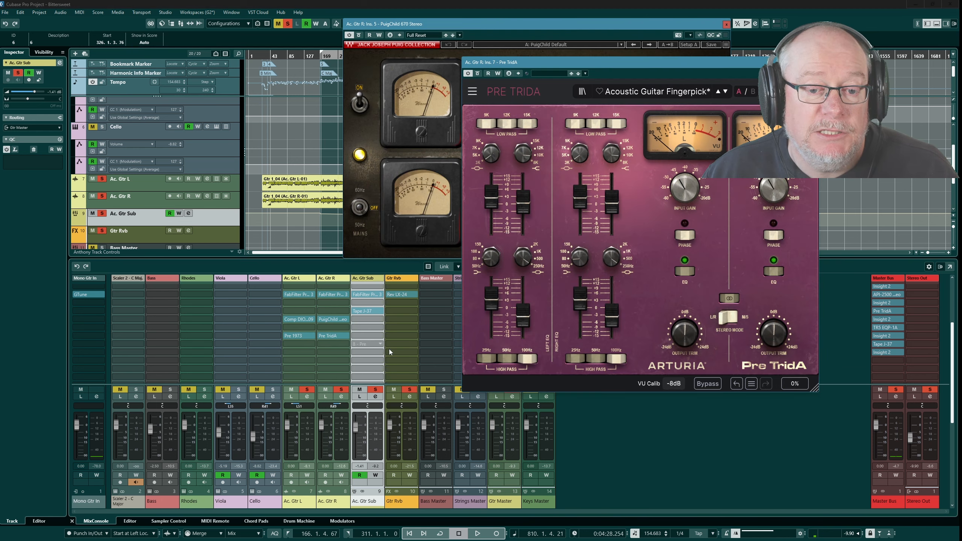
{"action": "left_click_drag", "start_coordinate": [631, 63], "coordinate": [727, 169]}
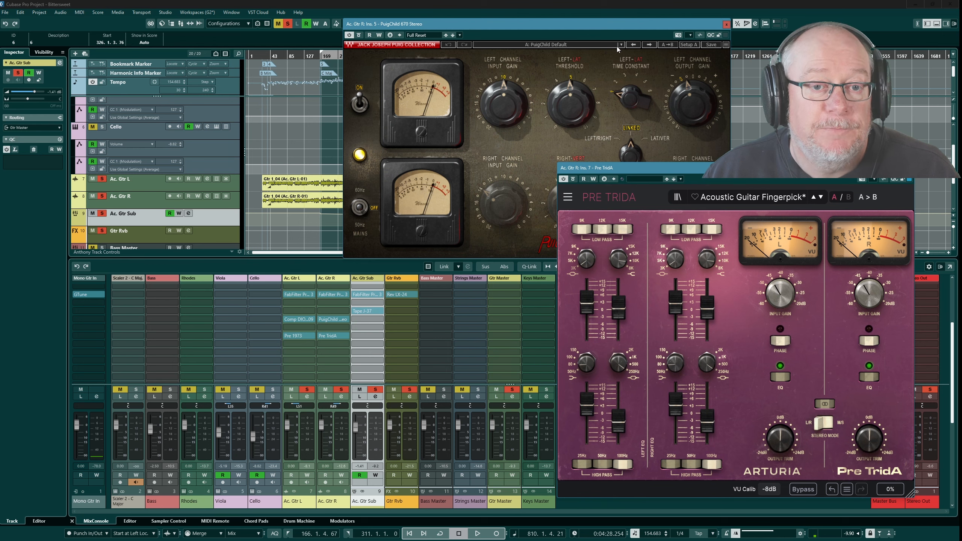
{"action": "left_click_drag", "start_coordinate": [602, 25], "coordinate": [424, 262]}
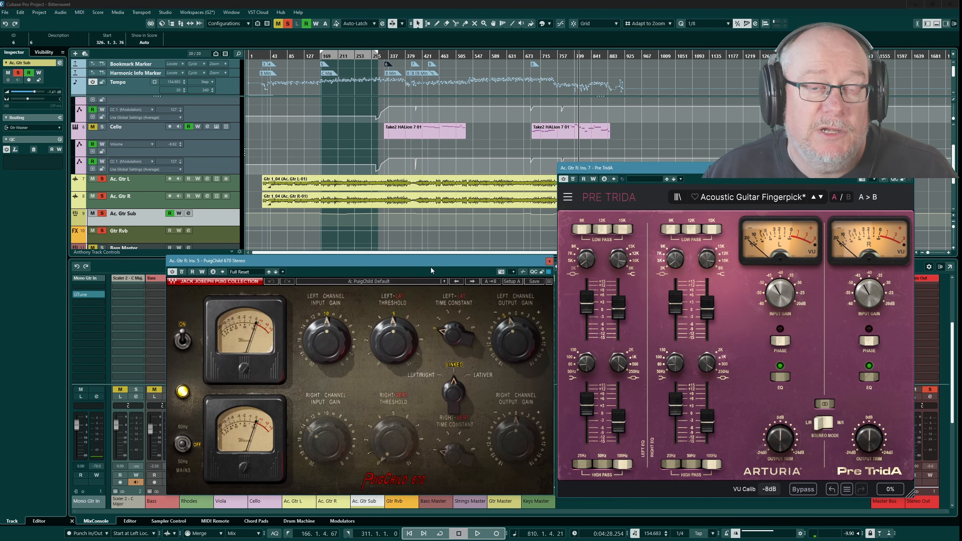
{"action": "left_click", "coordinate": [548, 260]}
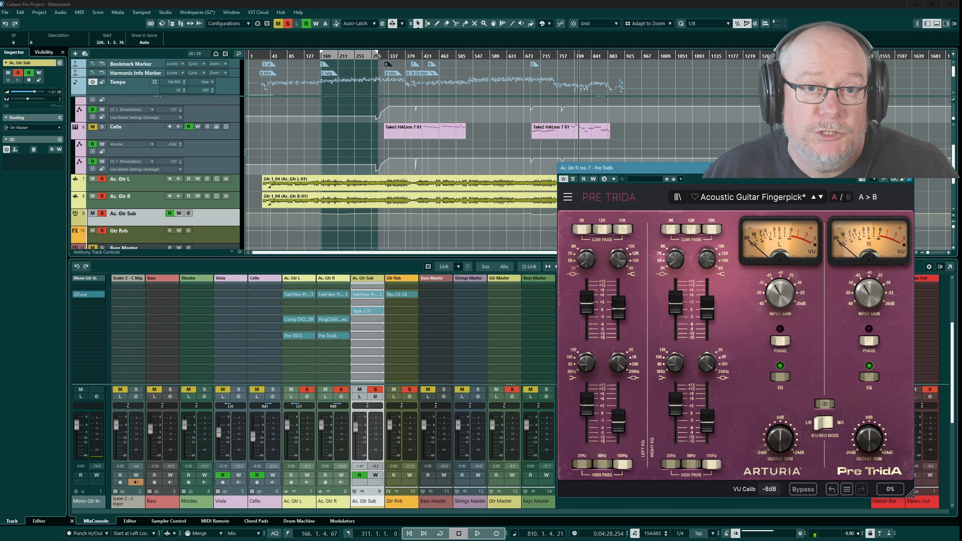
{"action": "left_click", "coordinate": [906, 168]}
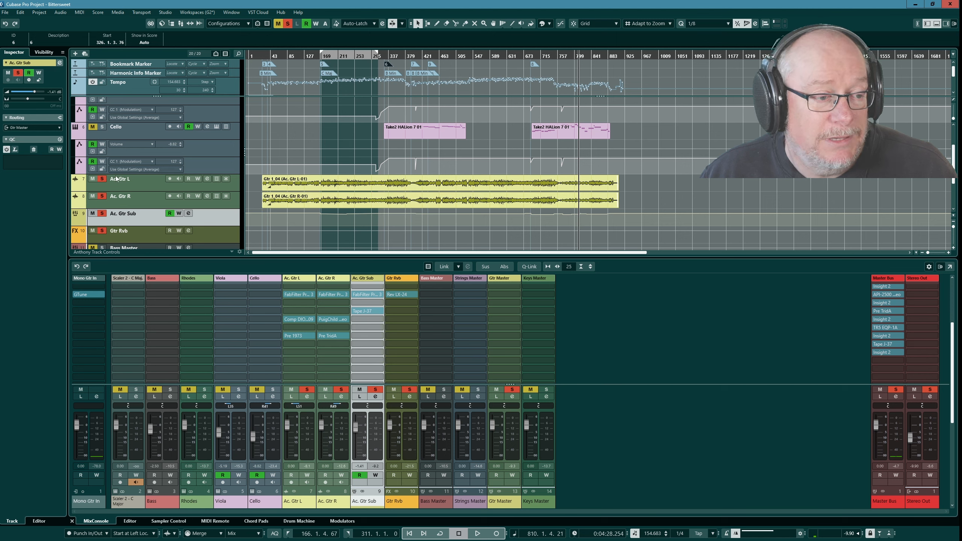
Step: Take Ac. Gtr R out of solo and audition Ac. Gtr L on its own from bar 166
{"action": "left_click", "coordinate": [102, 197]}
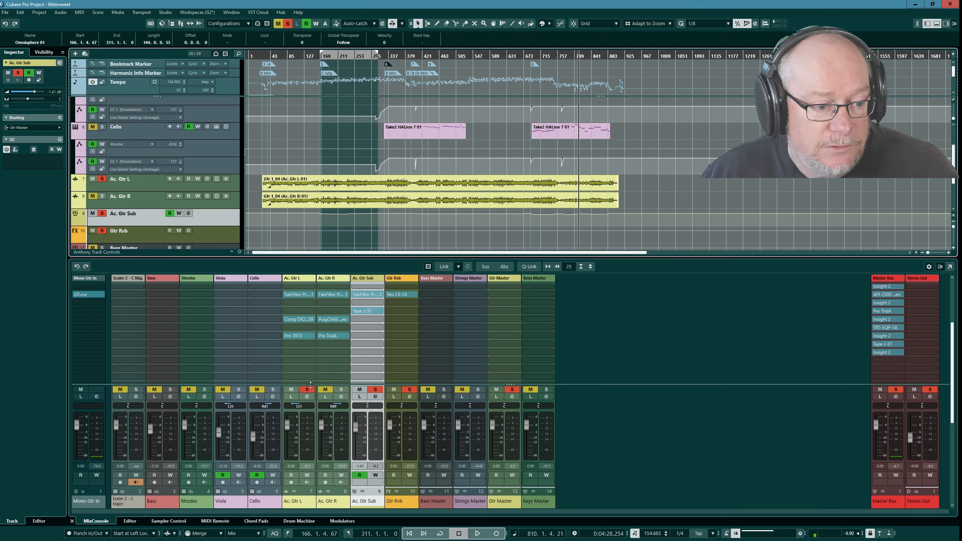
{"action": "key", "text": "space"}
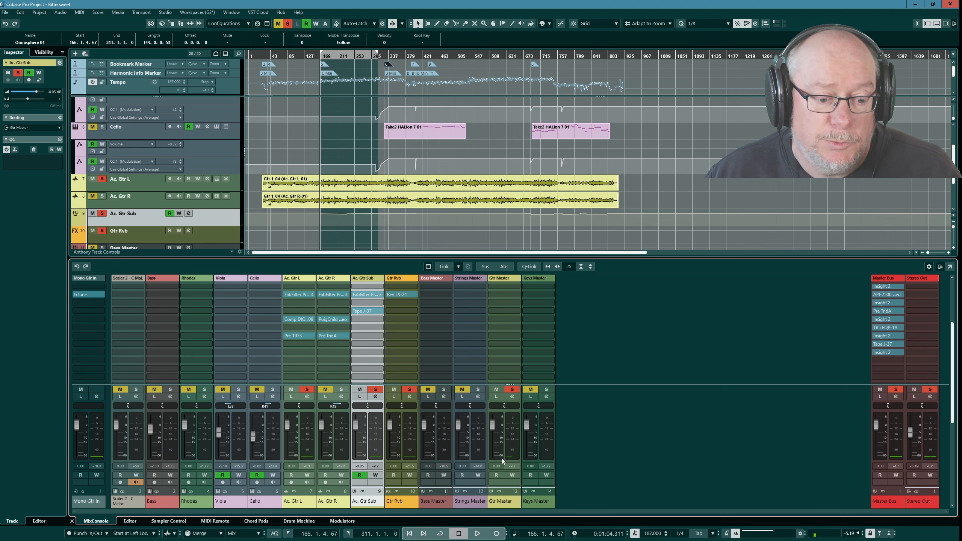
{"action": "left_click", "coordinate": [476, 534]}
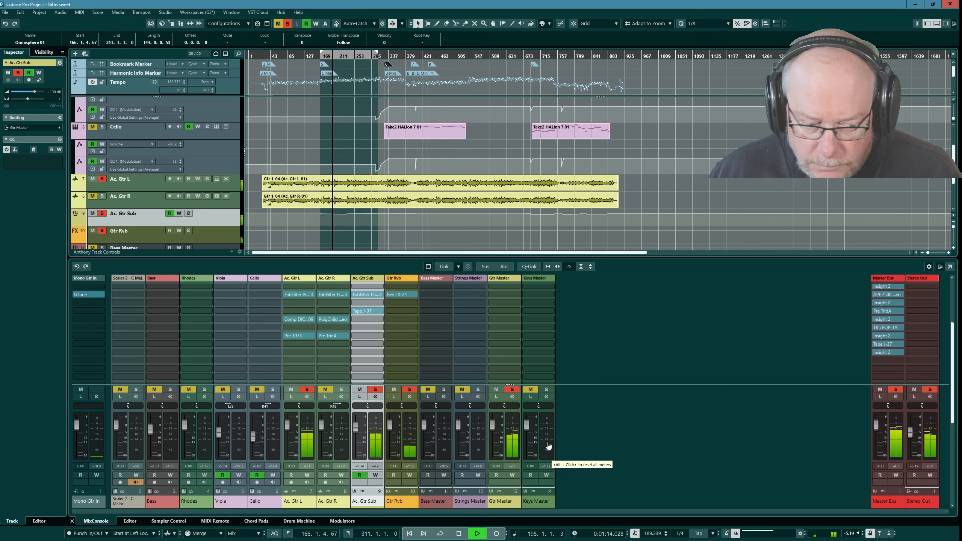
{"action": "key", "text": "space"}
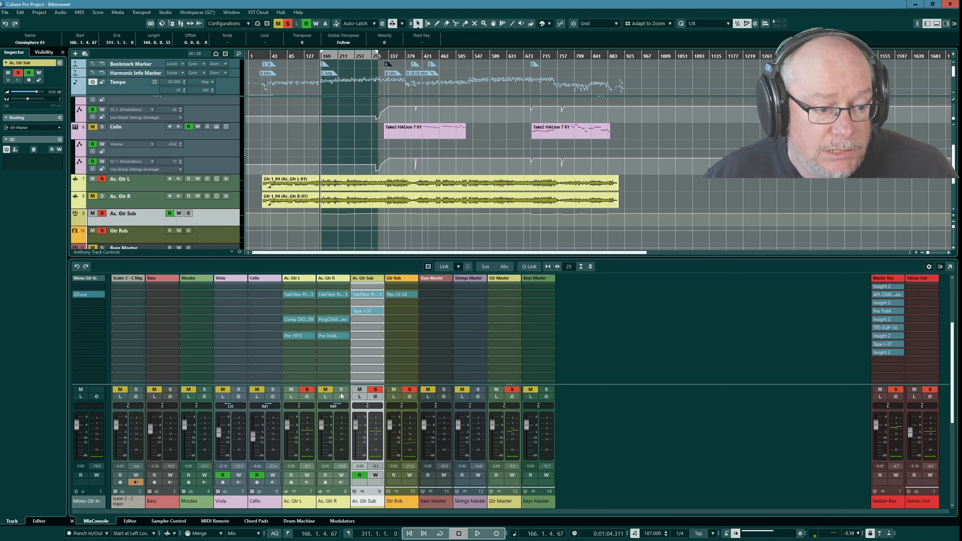
Step: Audition Ac. Gtr R alone from bar 166, followed by Ac. Gtr L and Ac. Gtr R soloed together
{"action": "left_click", "coordinate": [115, 202]}
{"action": "key", "text": "space"}
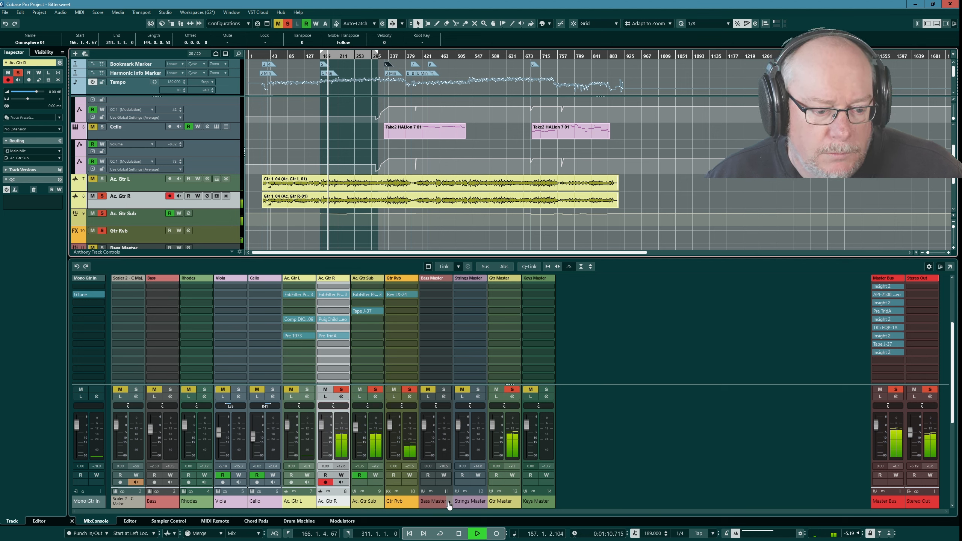
{"action": "left_click", "coordinate": [458, 534]}
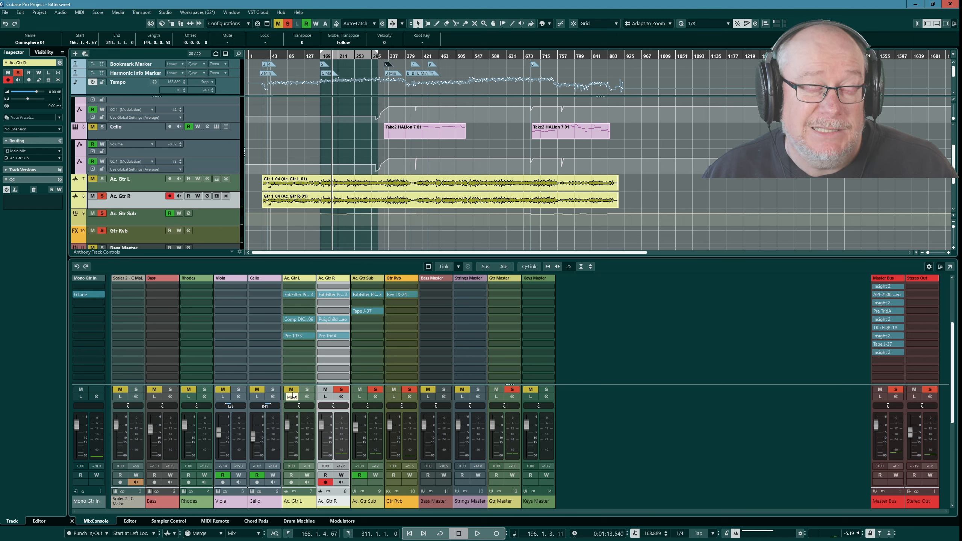
{"action": "key", "text": "space"}
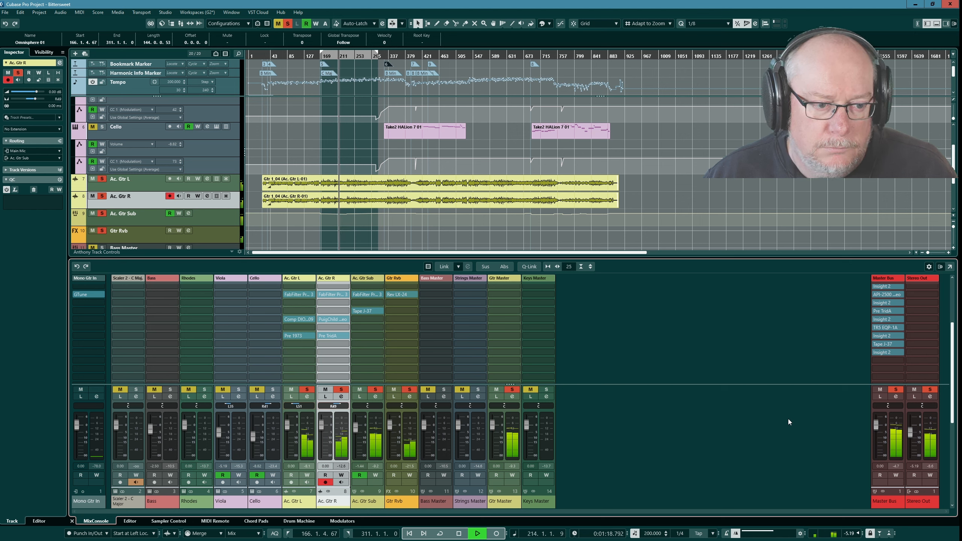
{"action": "key", "text": "space"}
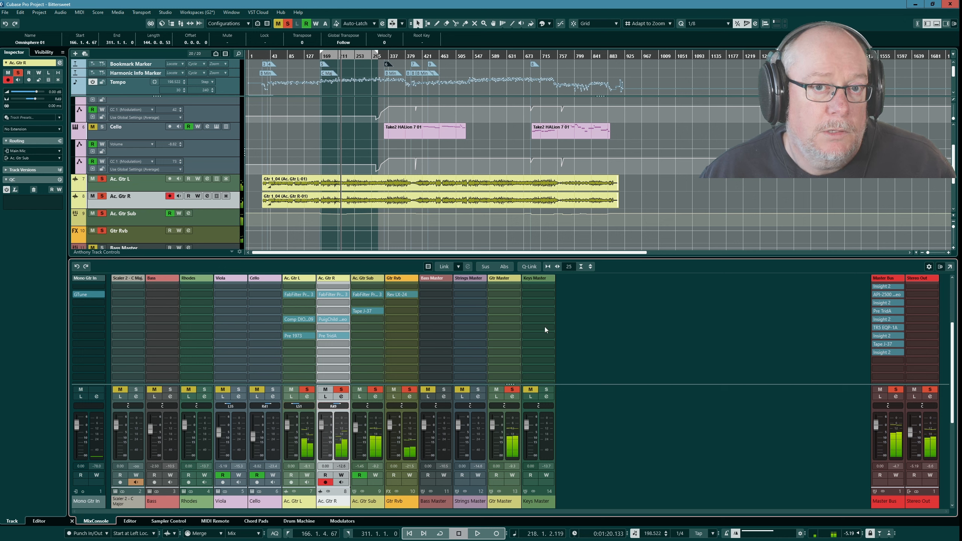
Step: Open the Tape J-37 insert of the Ac. Gtr Sub channel and audition the guitars from bar 166 with it bypassed
{"action": "left_click", "coordinate": [370, 312]}
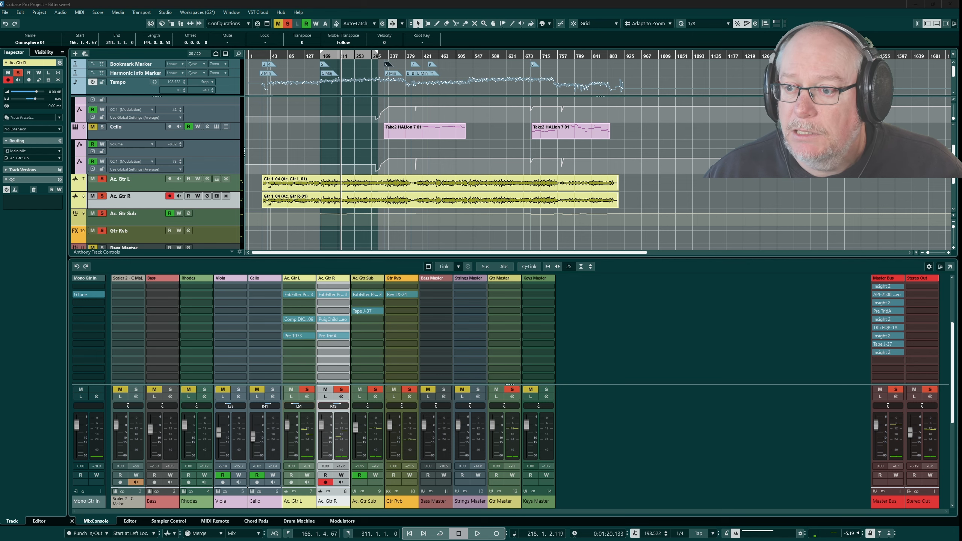
{"action": "left_click_drag", "start_coordinate": [961, 110], "coordinate": [354, 111]}
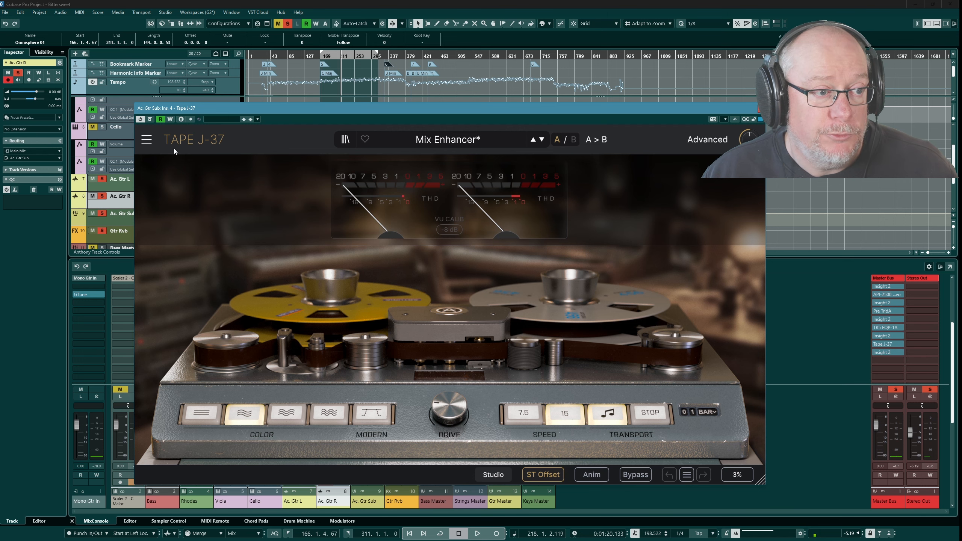
{"action": "left_click", "coordinate": [151, 120]}
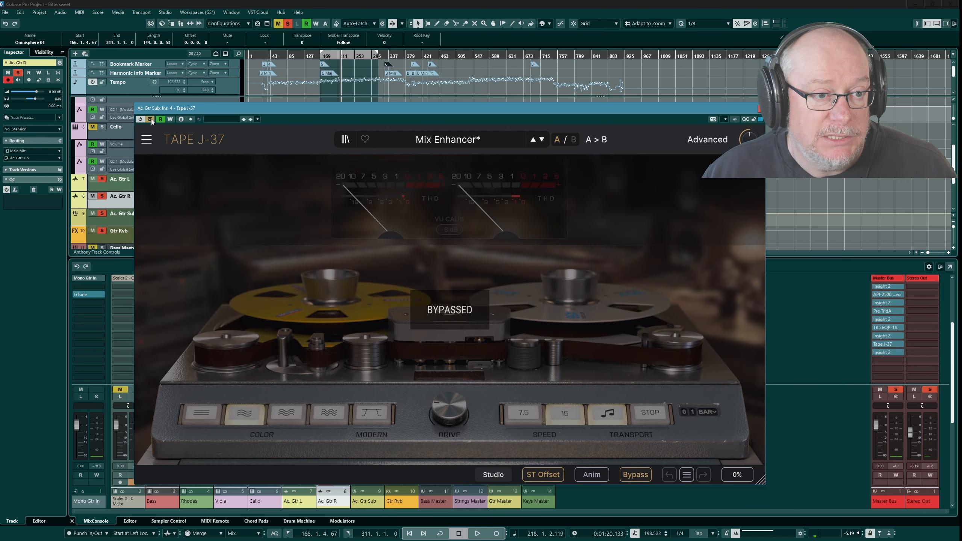
{"action": "key", "text": "space"}
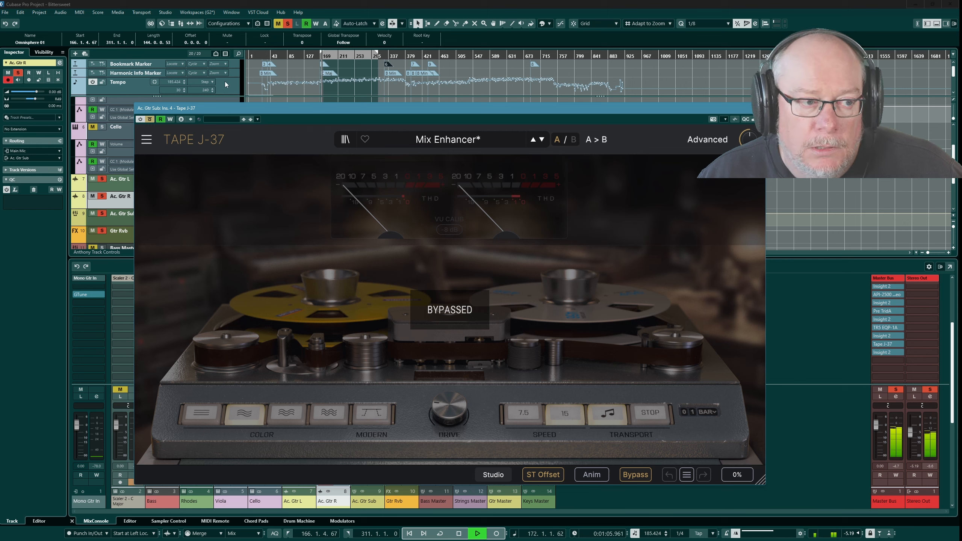
Step: Reactivate Tape J-37 during playback to compare its sound, stop the audition and close the plugin window
{"action": "left_click", "coordinate": [150, 119]}
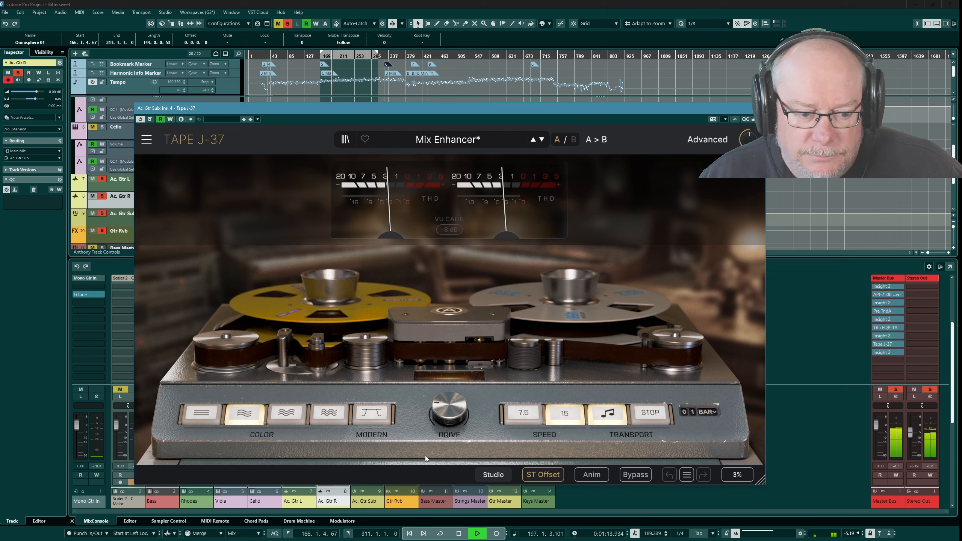
{"action": "left_click", "coordinate": [460, 535]}
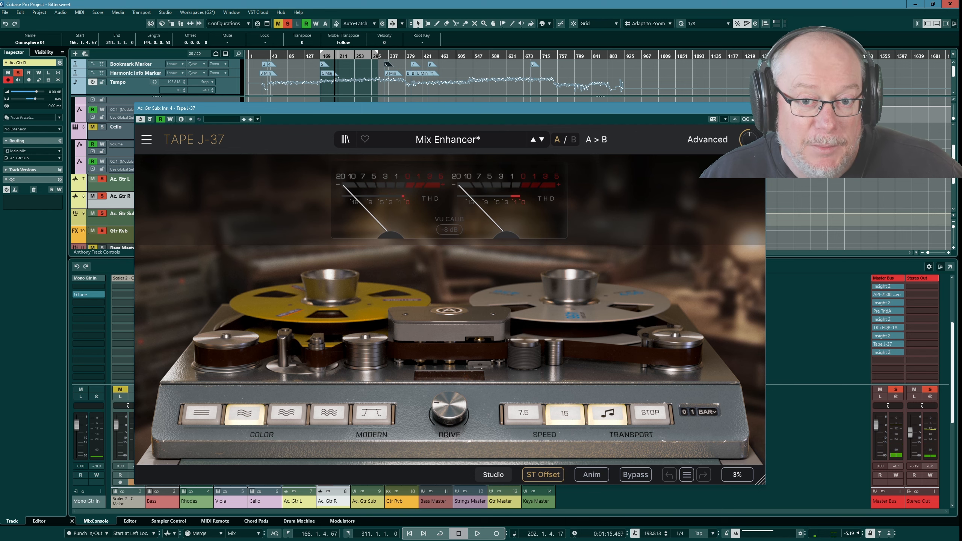
{"action": "left_click", "coordinate": [759, 108]}
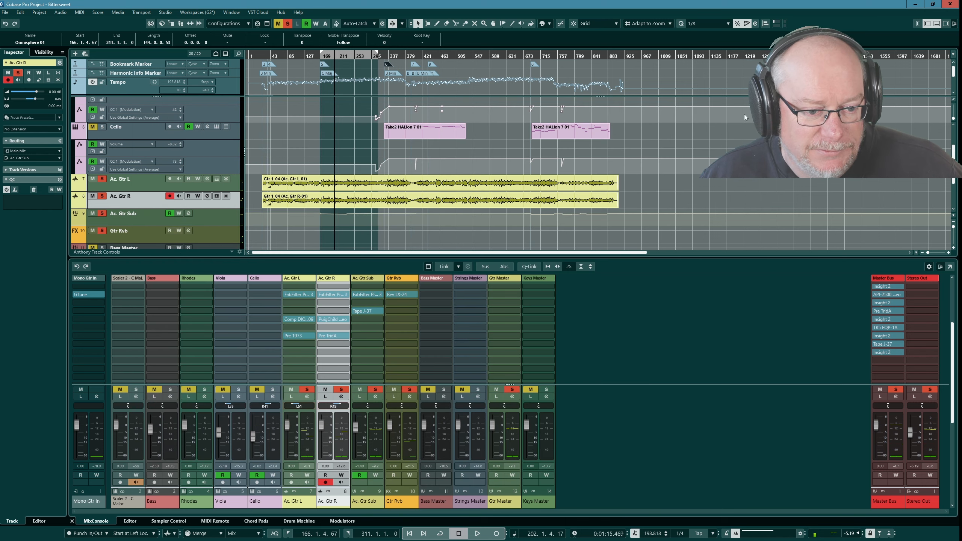